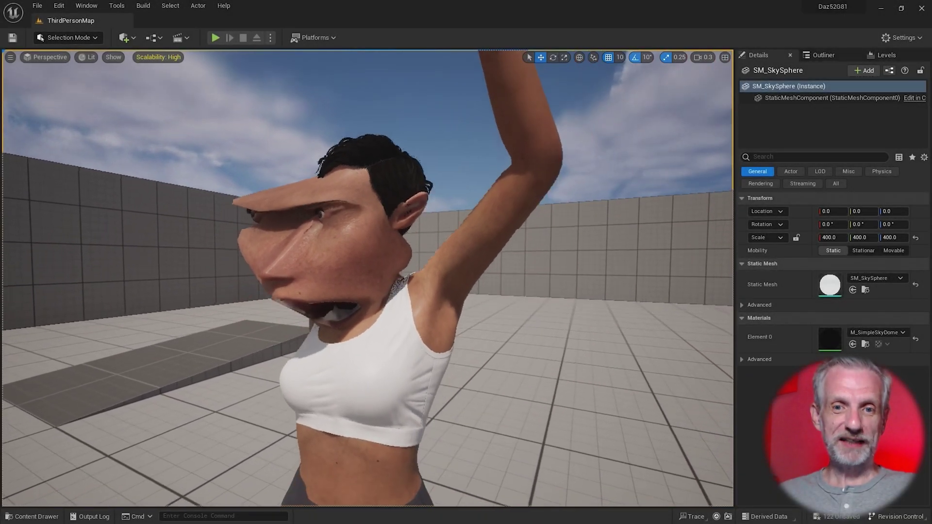
Step: Switch to DAZ Studio and start the Daz to Unreal transfer for the posed DJ Thea HD 8.1 figure
{"action": "right_click_drag", "start_coordinate": [368, 278], "coordinate": [486, 278]}
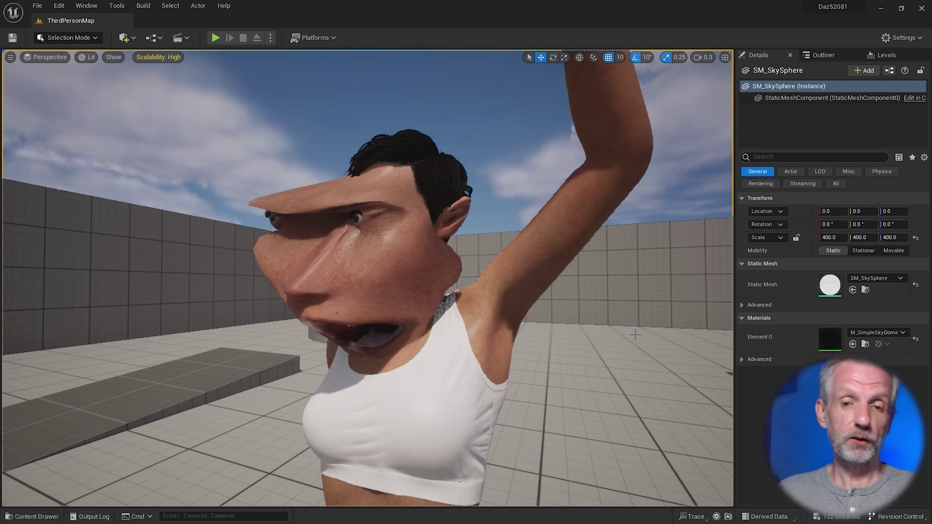
{"action": "scroll", "coordinate": [627, 358], "scroll_direction": "down", "scroll_amount": 10}
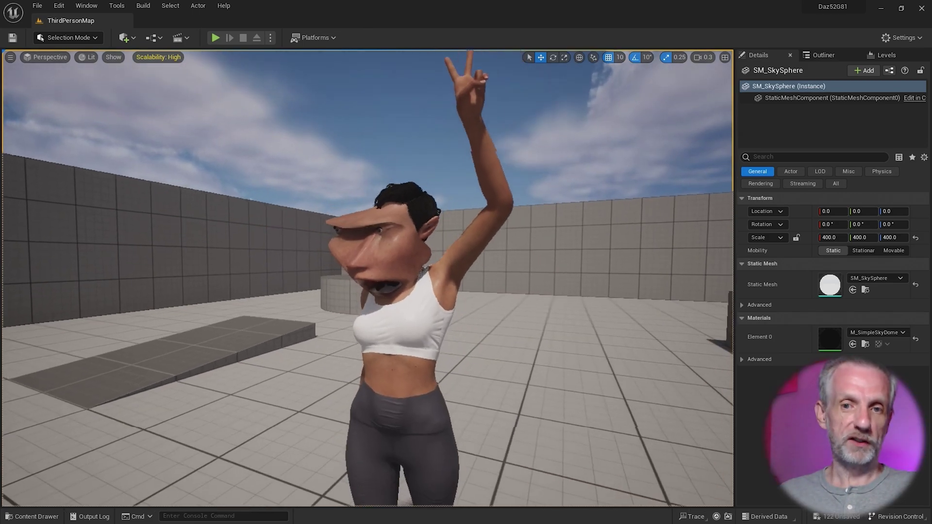
{"action": "key", "text": "alt+Tab"}
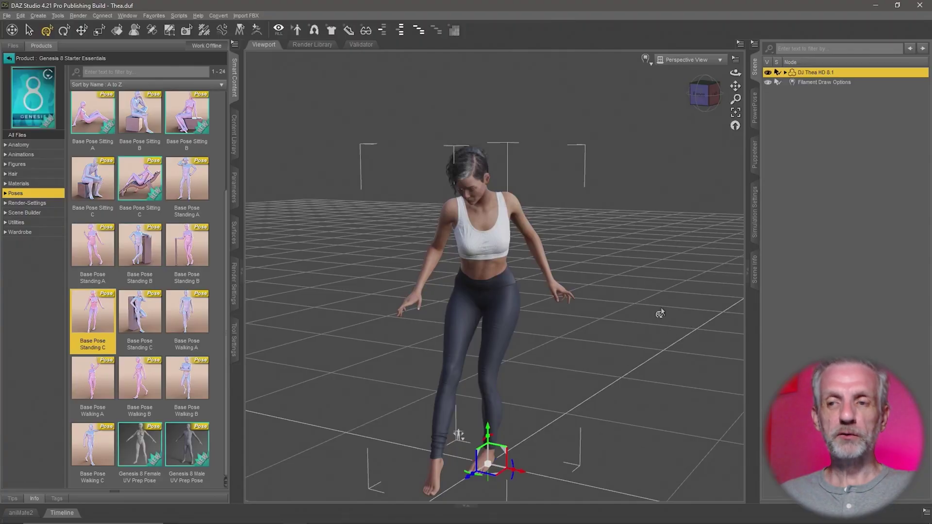
{"action": "mouse_move", "coordinate": [607, 341]}
{"action": "middle_mouse_down"}
{"action": "mouse_move", "coordinate": [577, 338]}
{"action": "mouse_move", "coordinate": [603, 344]}
{"action": "middle_mouse_up"}
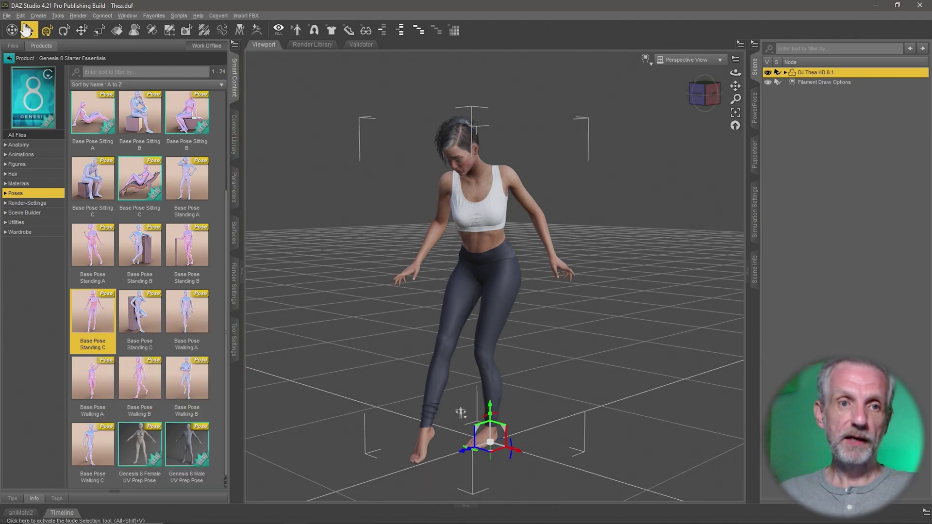
{"action": "left_click", "coordinate": [10, 16]}
{"action": "mouse_move", "coordinate": [40, 142]}
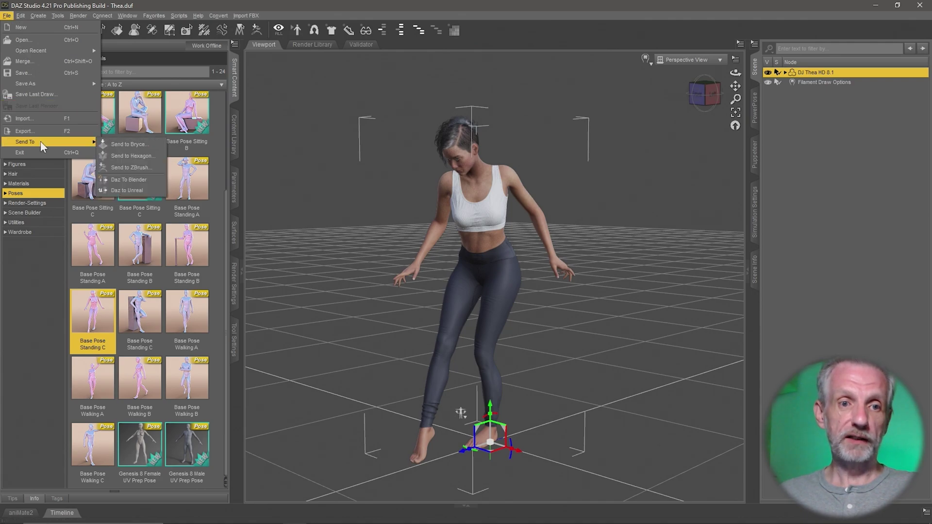
{"action": "left_click", "coordinate": [145, 190]}
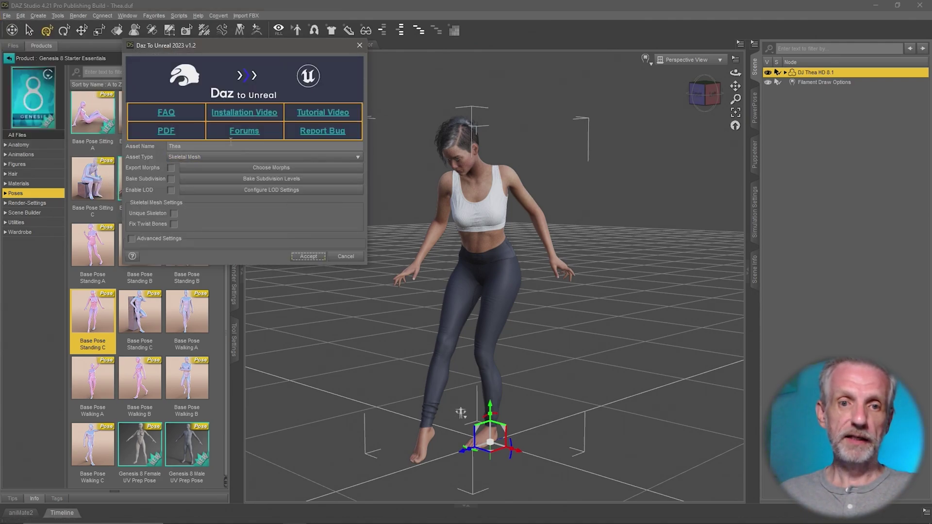
Step: Send the figure's pose to Unreal as an Animation asset named StandingC
{"action": "left_click_drag", "start_coordinate": [246, 46], "coordinate": [349, 59]}
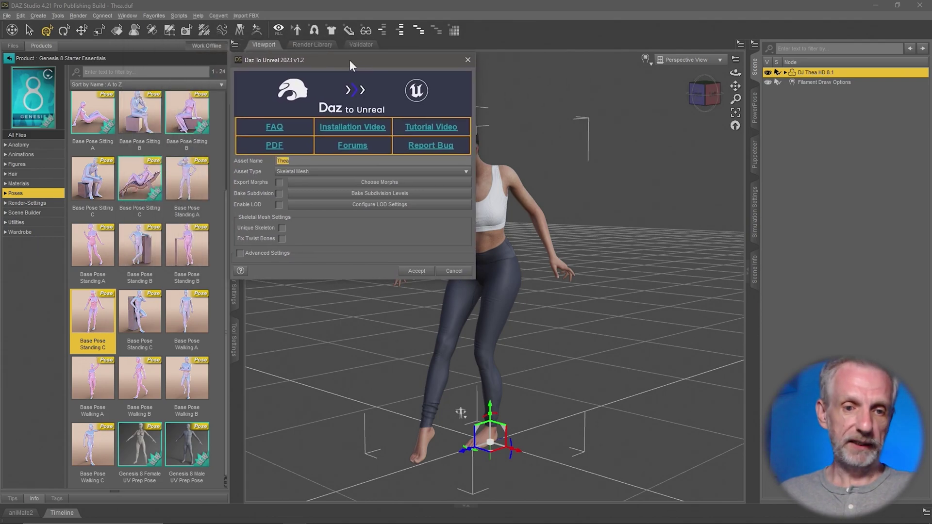
{"action": "type", "text": "StandingC"}
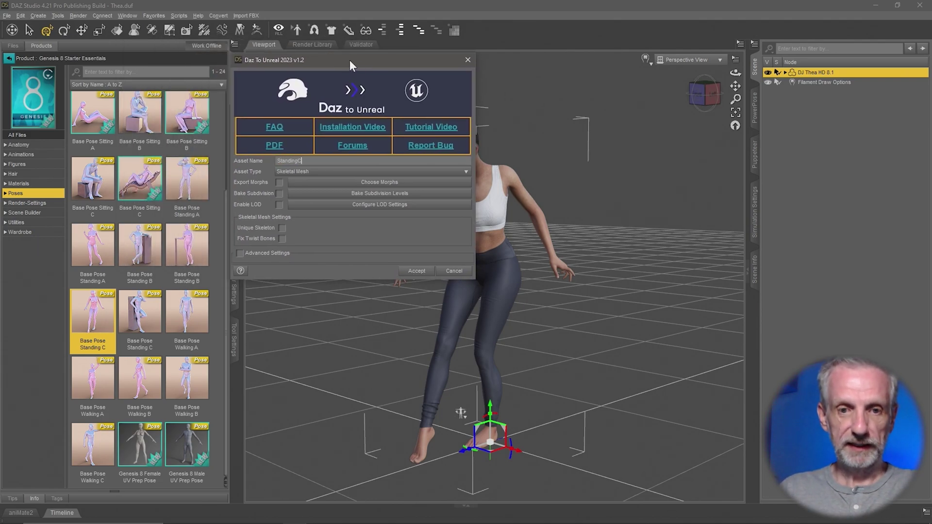
{"action": "left_click", "coordinate": [340, 173]}
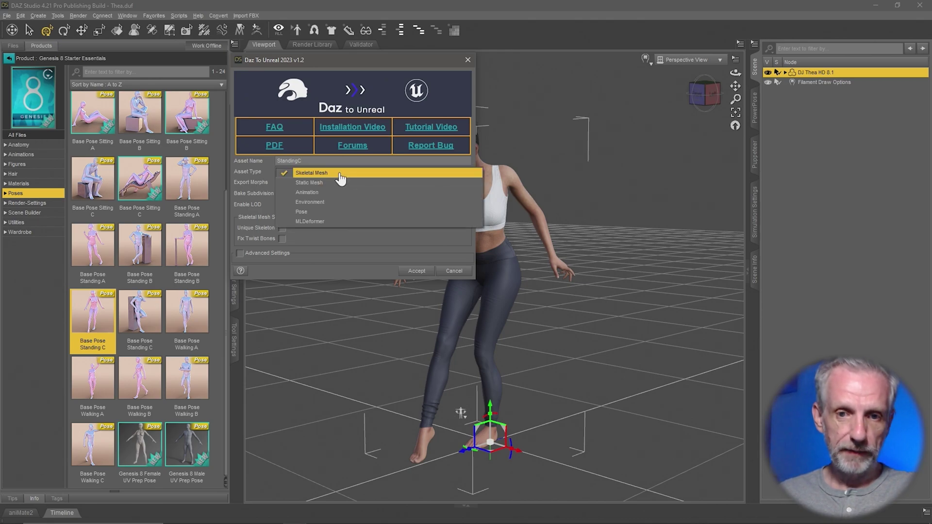
{"action": "left_click", "coordinate": [365, 193]}
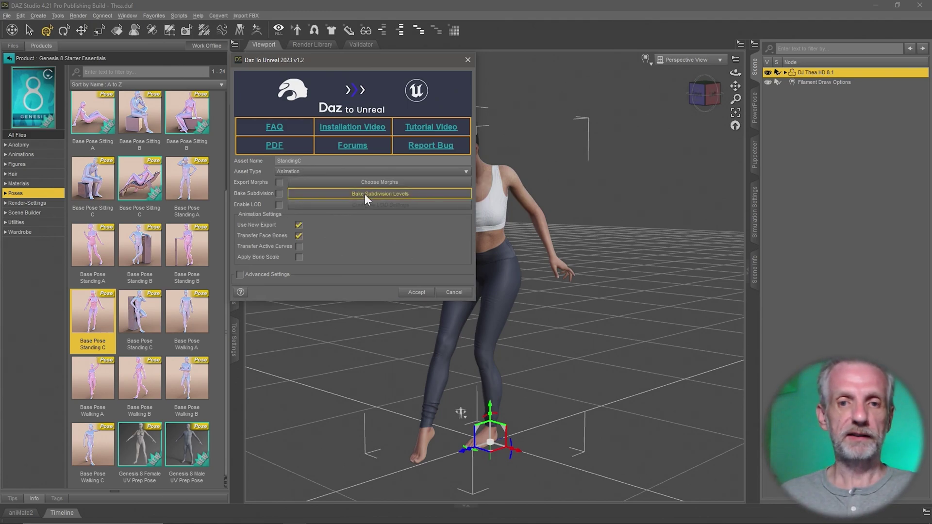
{"action": "left_click", "coordinate": [417, 293]}
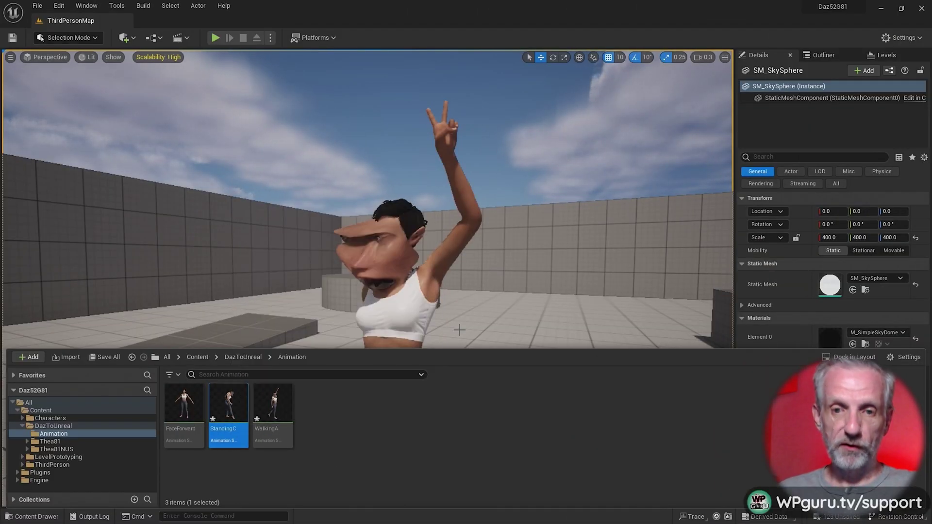
Step: Select the Thea81NUS character in the level and bring up its animation settings
{"action": "key", "text": "ctrl+space"}
{"action": "right_click_drag", "start_coordinate": [455, 326], "coordinate": [438, 332]}
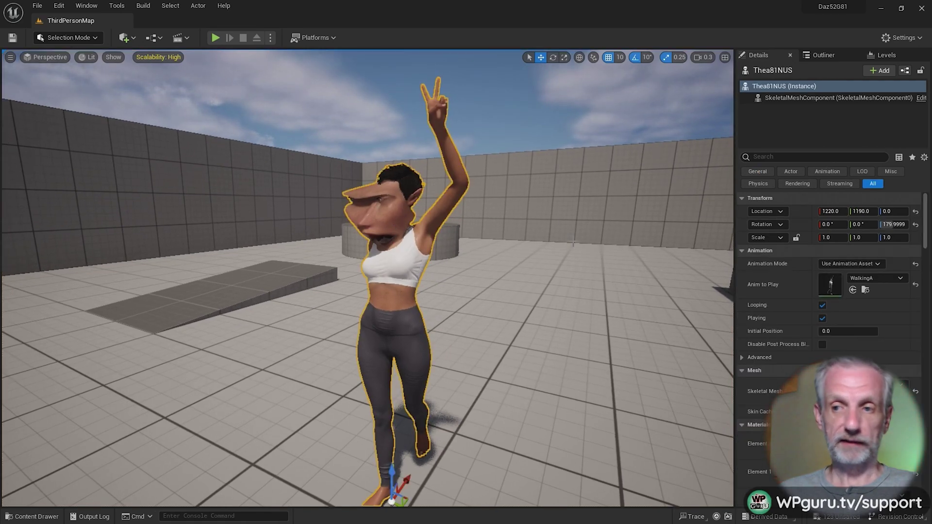
{"action": "scroll", "coordinate": [777, 245], "scroll_direction": "down", "scroll_amount": 3}
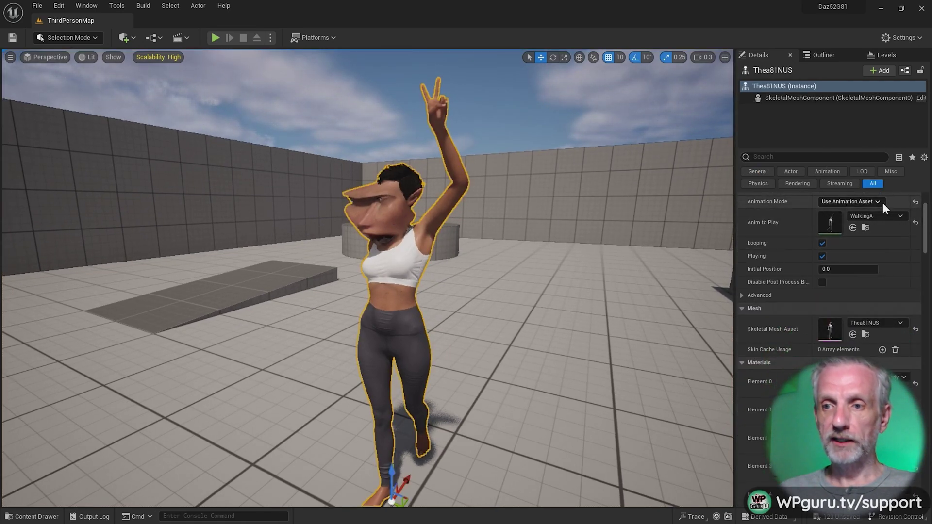
Step: Switch the character's Animation Mode to Use Animation Blueprint and back to Use Animation Asset
{"action": "left_click", "coordinate": [882, 202]}
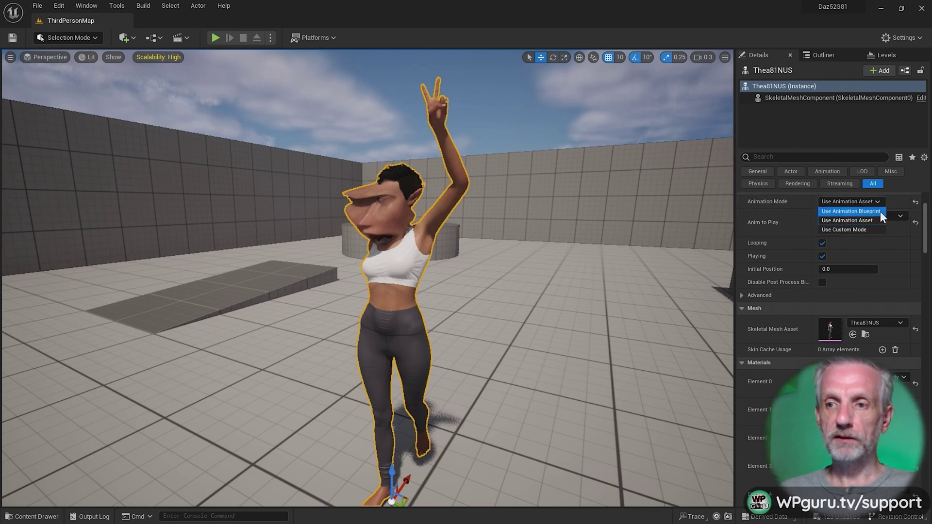
{"action": "left_click", "coordinate": [881, 211]}
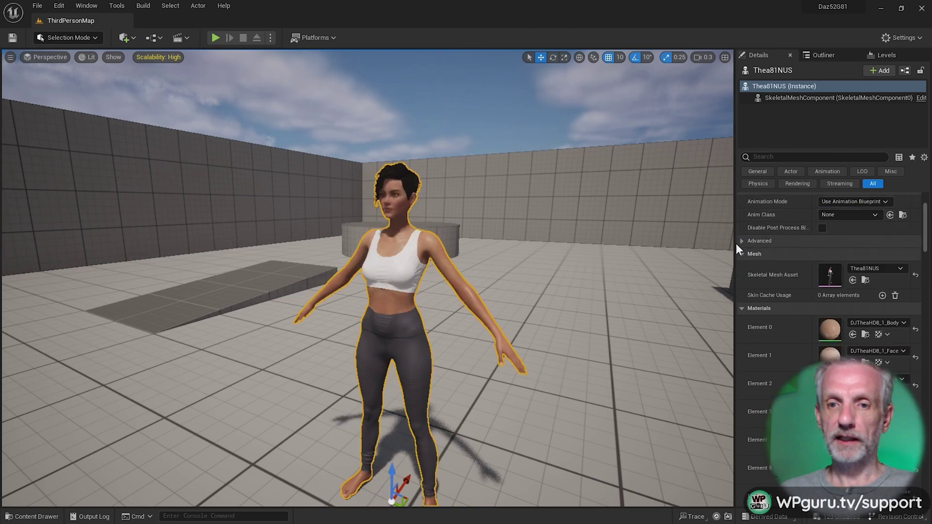
{"action": "left_click", "coordinate": [883, 202]}
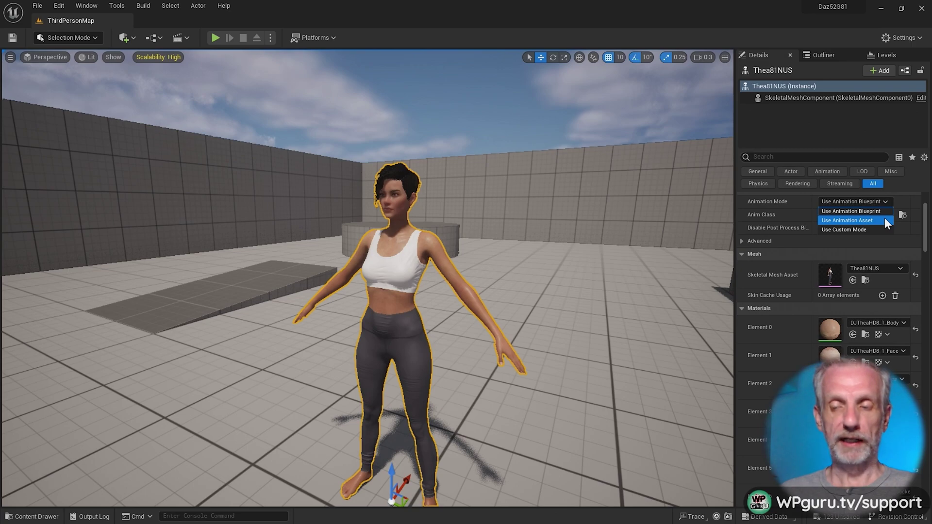
{"action": "left_click", "coordinate": [885, 220]}
Step: Set the Thea81NUS character's Anim to Play to StandingC and inspect its head in the level
{"action": "left_click", "coordinate": [894, 217]}
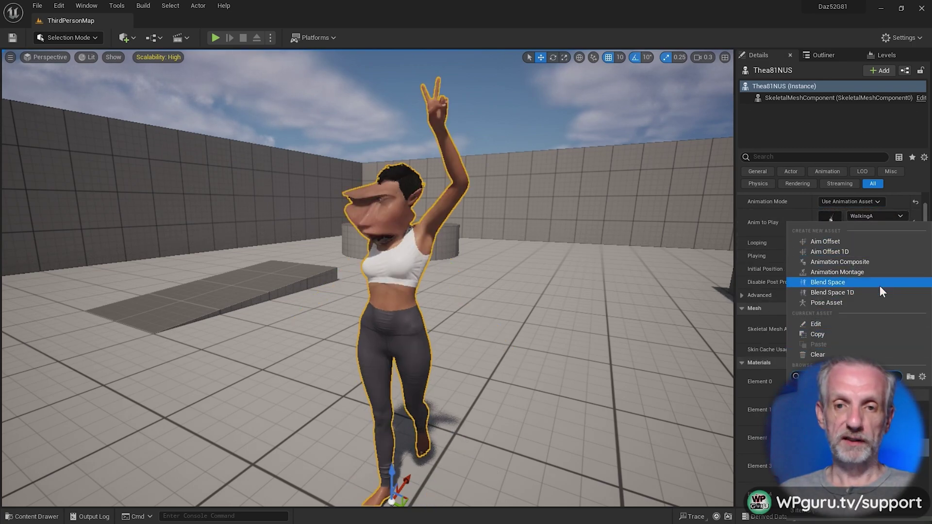
{"action": "left_click", "coordinate": [858, 443]}
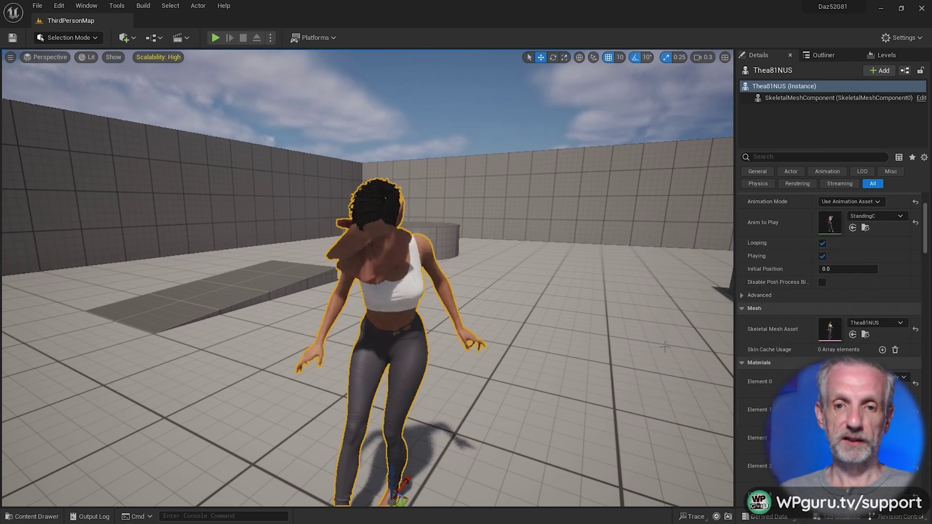
{"action": "left_click_drag", "start_coordinate": [597, 331], "coordinate": [558, 331], "text": "alt"}
{"action": "right_click_drag", "start_coordinate": [558, 332], "coordinate": [526, 321]}
{"action": "mouse_move", "coordinate": [372, 280]}
{"action": "right_mouse_down"}
{"action": "mouse_move", "coordinate": [365, 280]}
{"action": "mouse_move", "coordinate": [413, 280]}
{"action": "mouse_move", "coordinate": [391, 276]}
{"action": "right_mouse_up"}
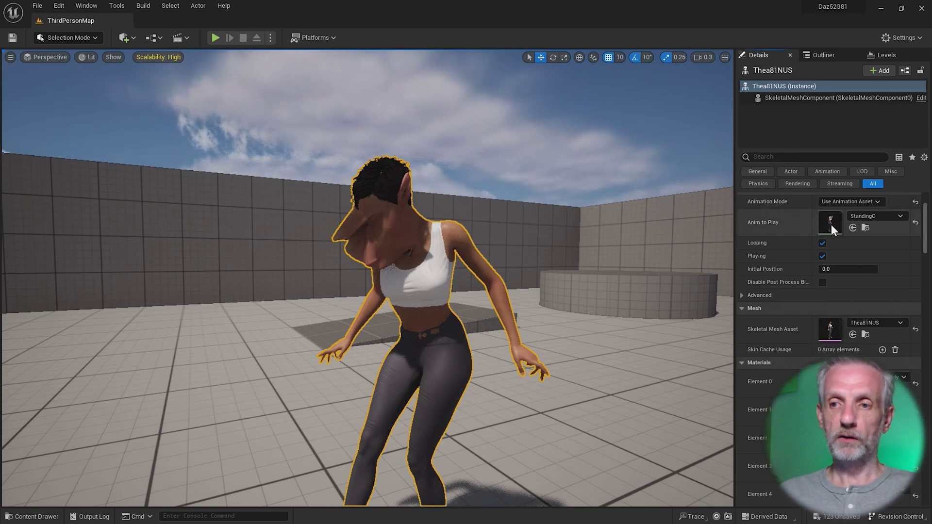
Step: Locate the StandingC animation assigned to the character and open it in the animation editor
{"action": "left_click", "coordinate": [865, 228]}
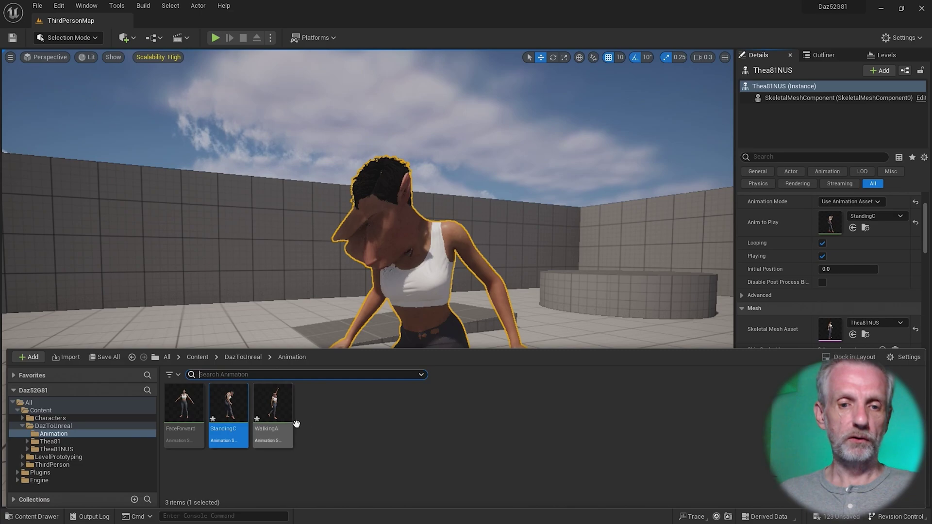
{"action": "double_click", "coordinate": [234, 405]}
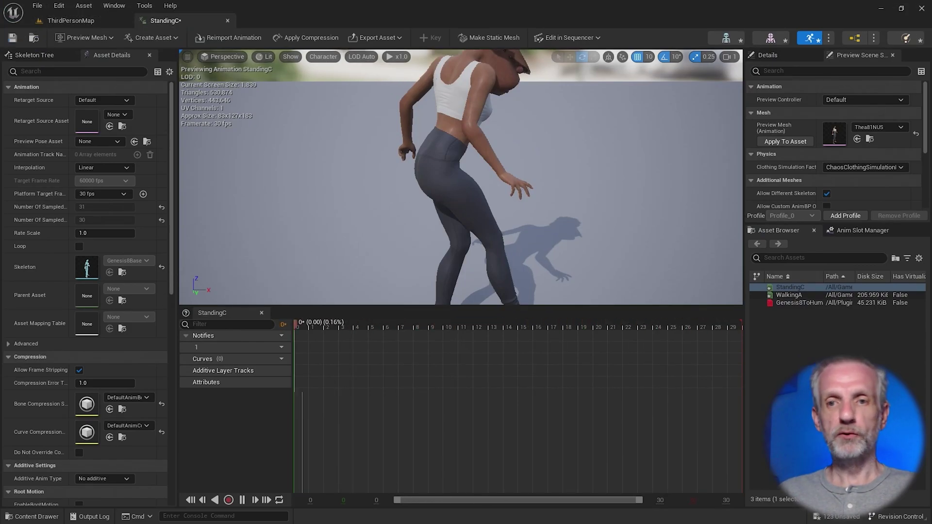
{"action": "left_click_drag", "start_coordinate": [461, 194], "coordinate": [412, 196], "text": "alt"}
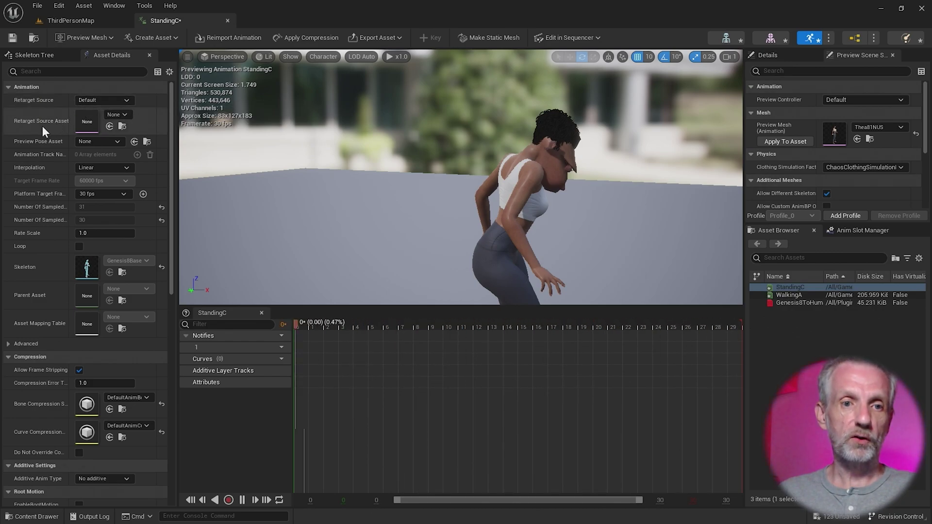
Step: Set the StandingC animation's Retarget Source Asset to the Thea81 skeletal mesh and check the face in the preview
{"action": "left_click", "coordinate": [128, 114]}
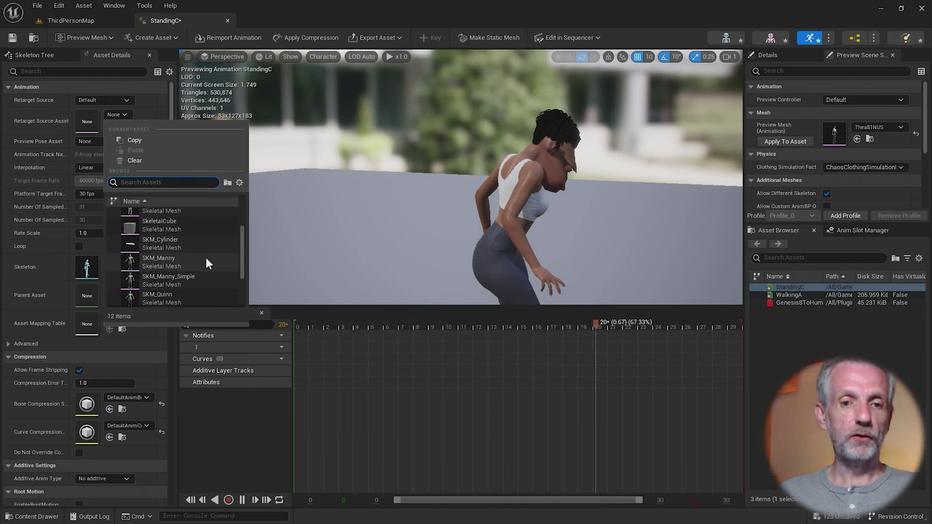
{"action": "type", "text": "the"}
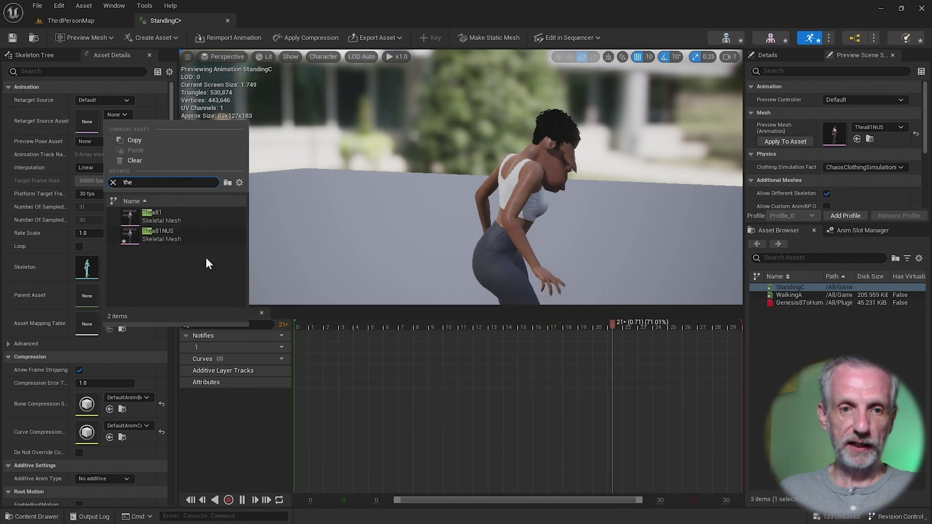
{"action": "left_click", "coordinate": [182, 215]}
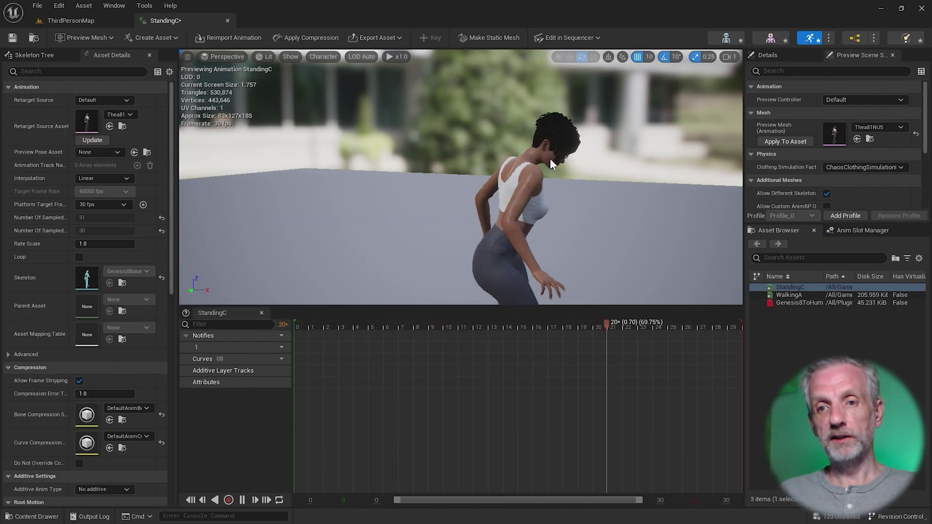
{"action": "right_click_drag", "start_coordinate": [550, 159], "coordinate": [660, 169]}
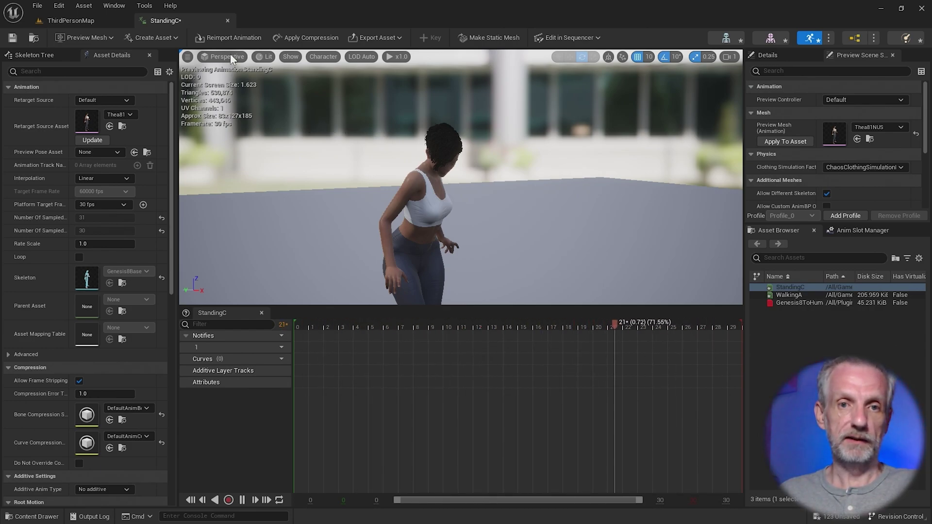
Step: Close the StandingC editor and refresh the character by switching Animation Mode to Use Animation Blueprint and back to Use Animation Asset
{"action": "left_click", "coordinate": [227, 20]}
{"action": "right_click_drag", "start_coordinate": [369, 279], "coordinate": [345, 277]}
{"action": "right_click_drag", "start_coordinate": [354, 212], "coordinate": [385, 210]}
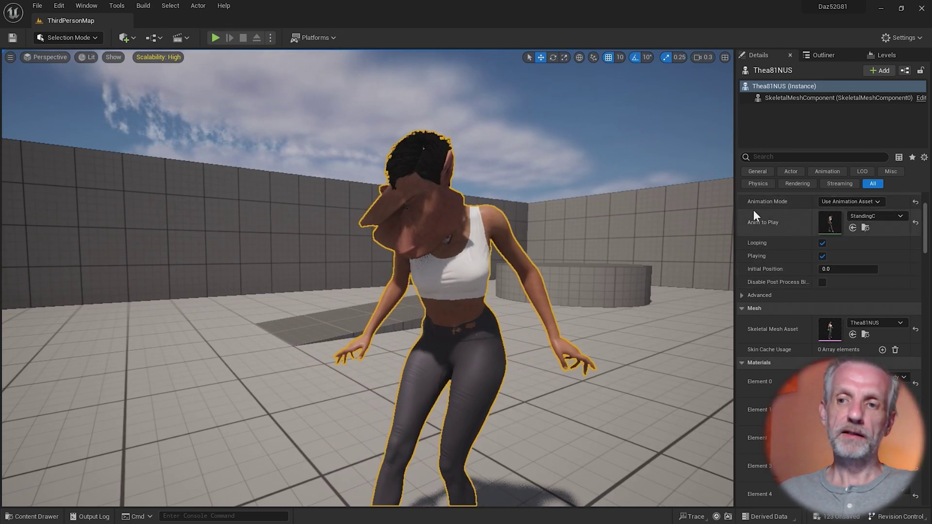
{"action": "left_click", "coordinate": [869, 201]}
{"action": "left_click", "coordinate": [884, 212]}
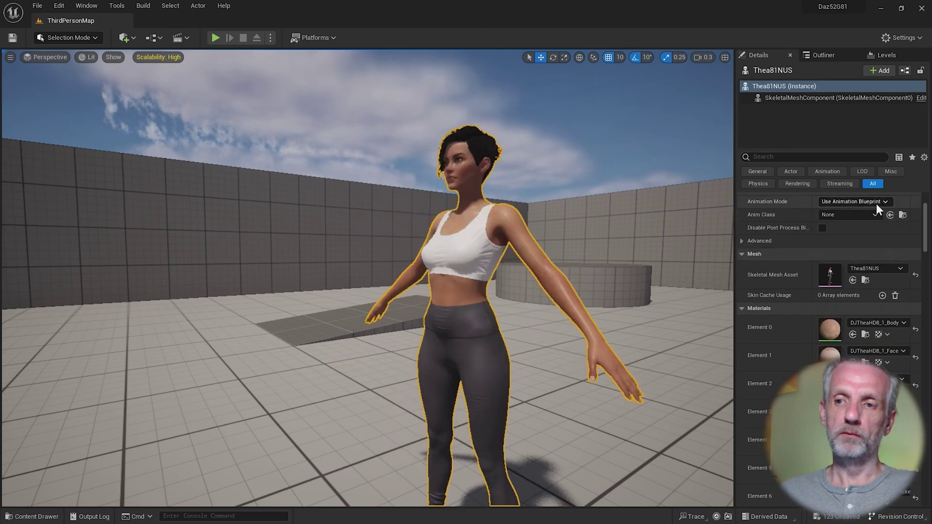
{"action": "left_click", "coordinate": [875, 203]}
{"action": "left_click", "coordinate": [878, 219]}
Step: Examine the character's face and head in the StandingC pose from several angles in the level
{"action": "right_click_drag", "start_coordinate": [623, 274], "coordinate": [745, 264]}
{"action": "key", "text": "d"}
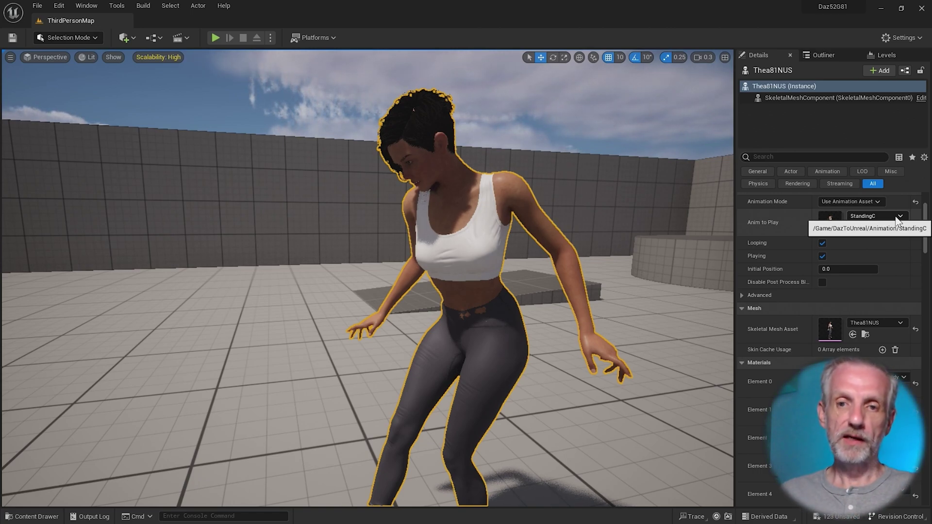
{"action": "key", "text": "a"}
{"action": "right_click_drag", "start_coordinate": [602, 271], "coordinate": [645, 267]}
{"action": "key", "text": "d"}
{"action": "key", "text": "a"}
{"action": "key", "text": "d"}
{"action": "left_click_drag", "start_coordinate": [583, 269], "coordinate": [597, 270]}
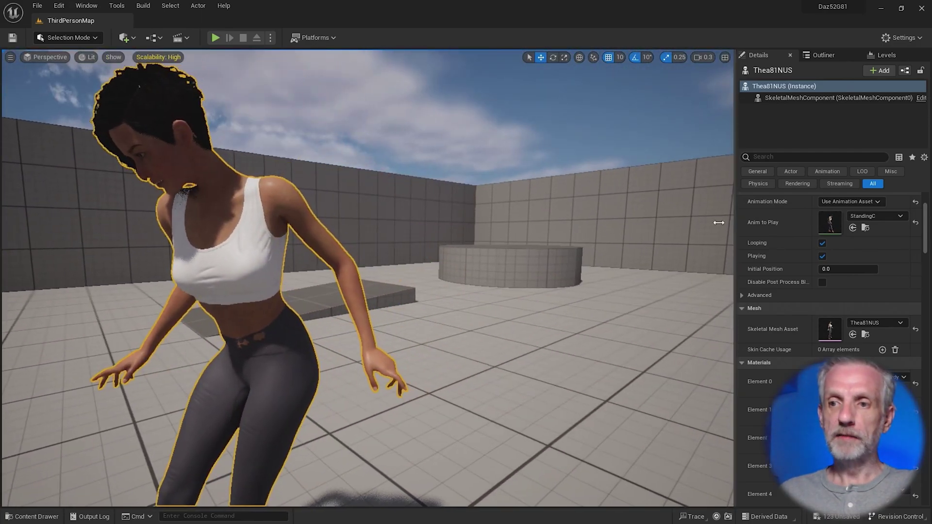
Step: Set the Thea81NUS character's Anim to Play to WalkingA and inspect its face in the level
{"action": "left_click", "coordinate": [890, 216]}
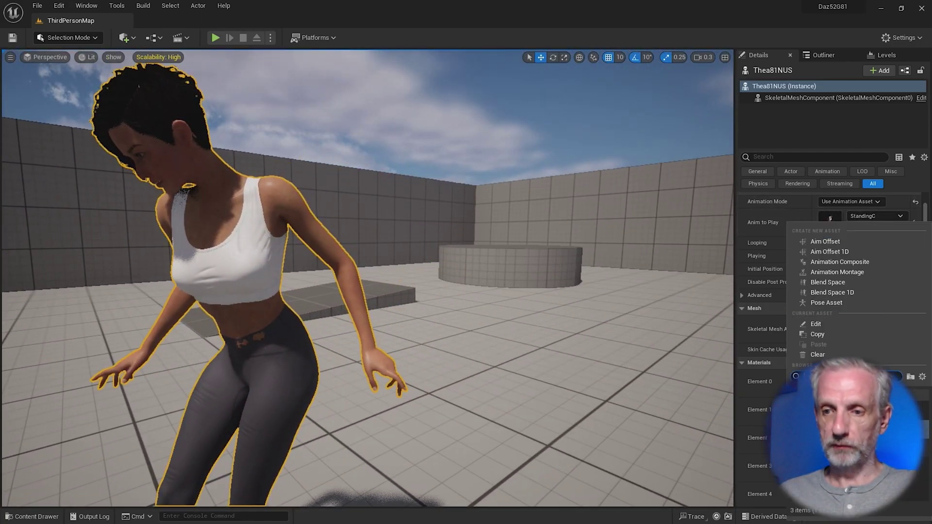
{"action": "left_click", "coordinate": [857, 449]}
{"action": "right_click_drag", "start_coordinate": [582, 272], "coordinate": [702, 281]}
{"action": "key", "text": "a"}
{"action": "key", "text": "s"}
{"action": "right_click_drag", "start_coordinate": [379, 277], "coordinate": [257, 286]}
{"action": "key", "text": "d"}
{"action": "key", "text": "s"}
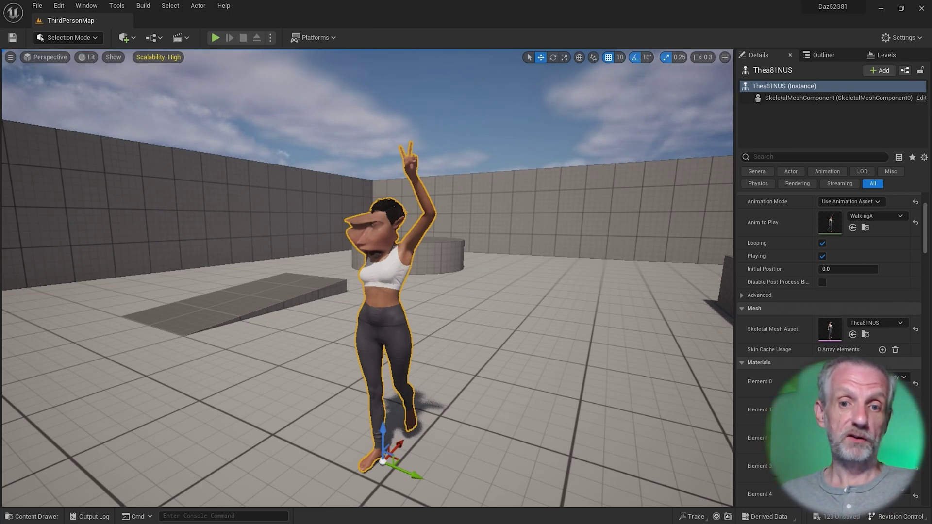
{"action": "right_click_drag", "start_coordinate": [418, 272], "coordinate": [403, 281]}
{"action": "key", "text": "w"}
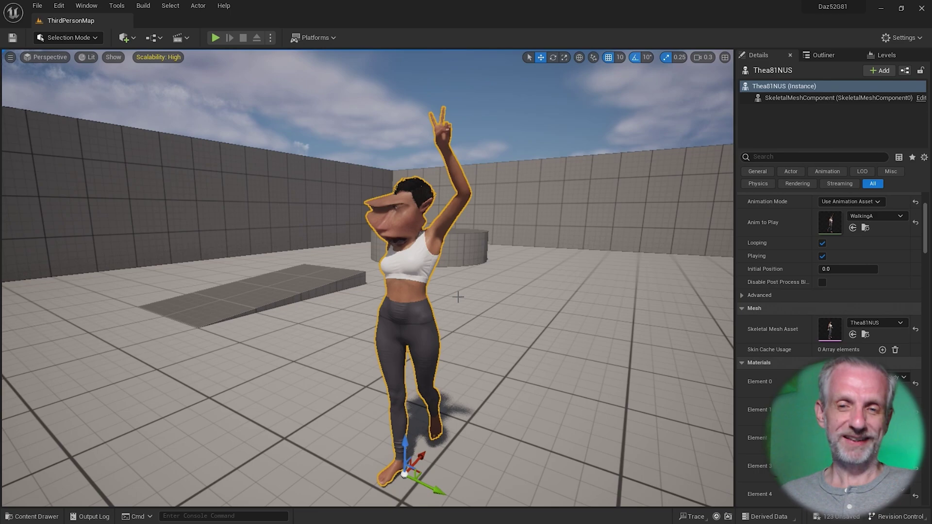
Step: Open the StandingC and WalkingA animations together for bulk editing in the Property Matrix
{"action": "key", "text": "ctrl+space"}
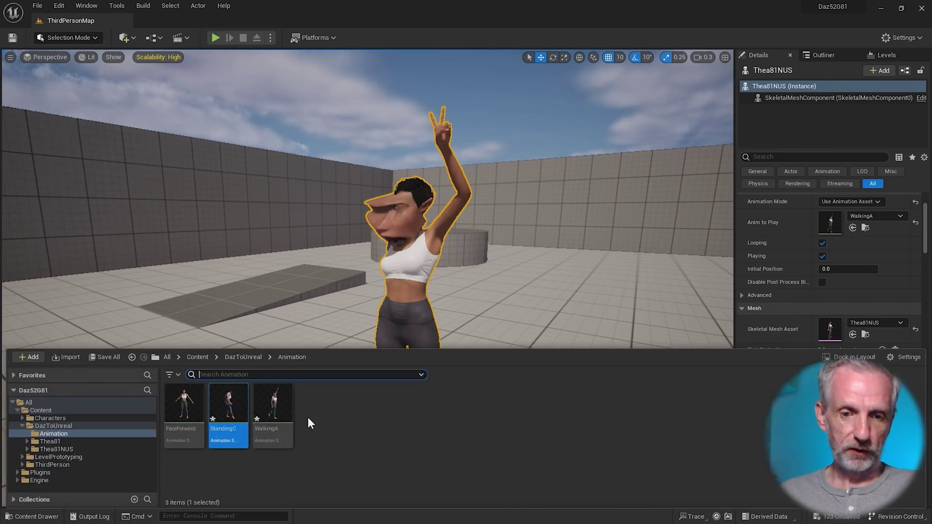
{"action": "left_click", "coordinate": [275, 406]}
{"action": "left_click", "coordinate": [235, 406], "text": "ctrl"}
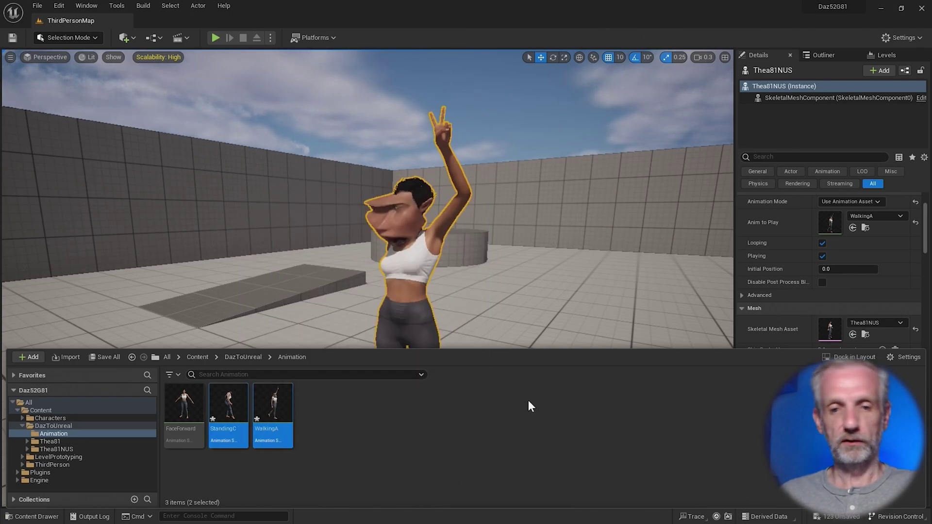
{"action": "right_click", "coordinate": [276, 406]}
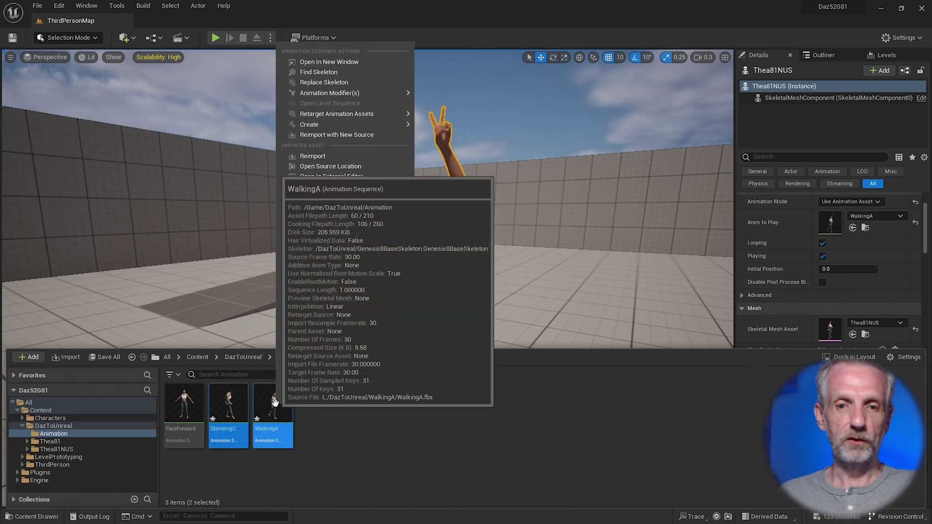
{"action": "mouse_move", "coordinate": [380, 249]}
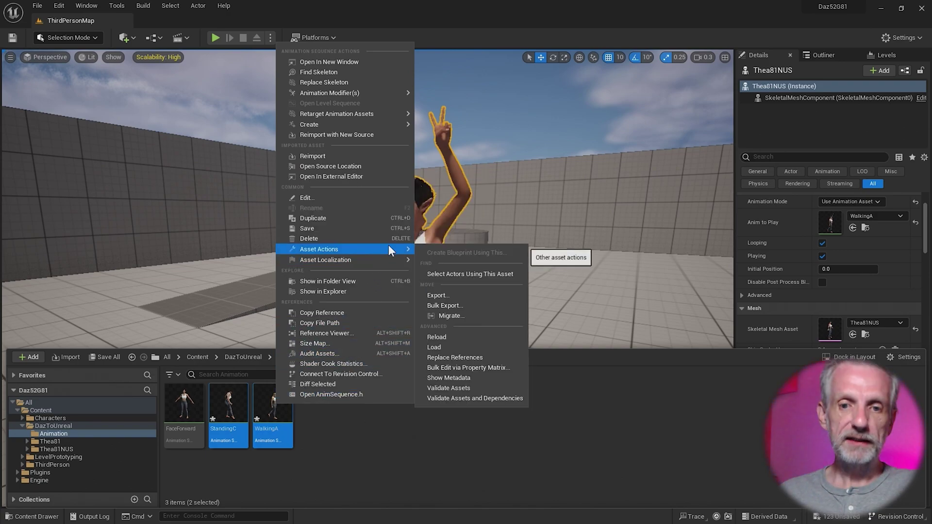
{"action": "left_click", "coordinate": [511, 368]}
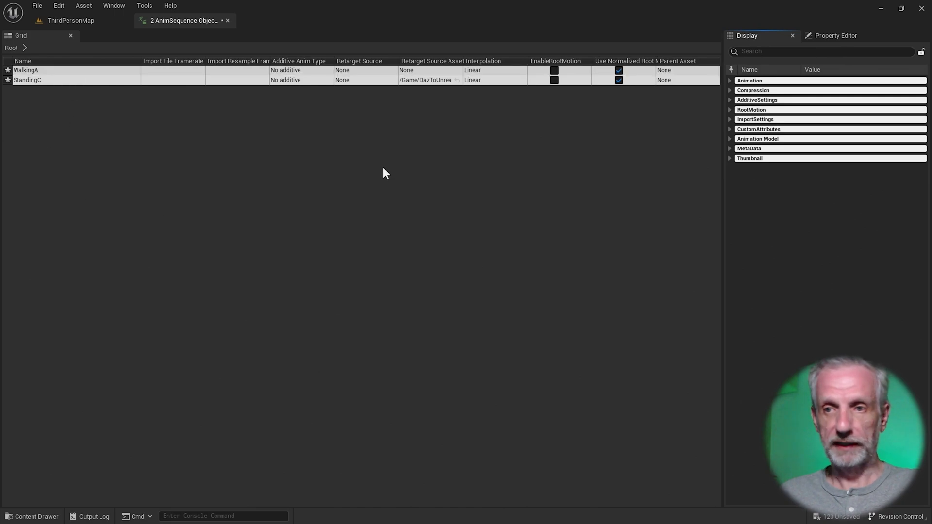
Step: Set the Retarget Source Asset of both animations to the Thea81 skeletal mesh, then save and close the Property Matrix
{"action": "left_click", "coordinate": [731, 81]}
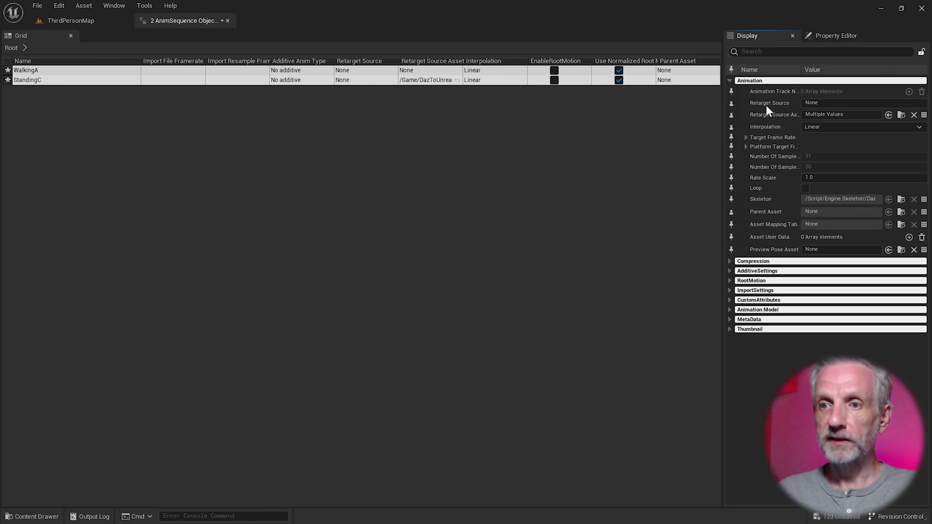
{"action": "left_click", "coordinate": [869, 116]}
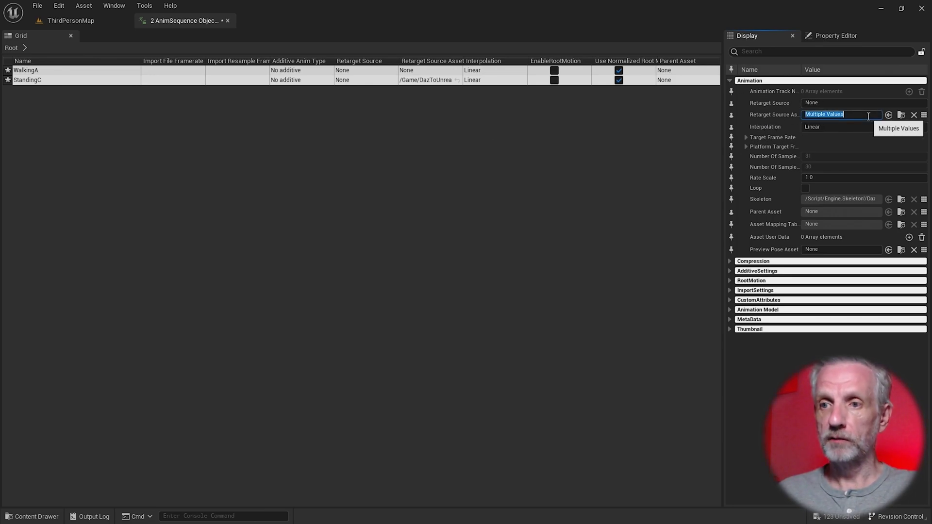
{"action": "left_click", "coordinate": [900, 115]}
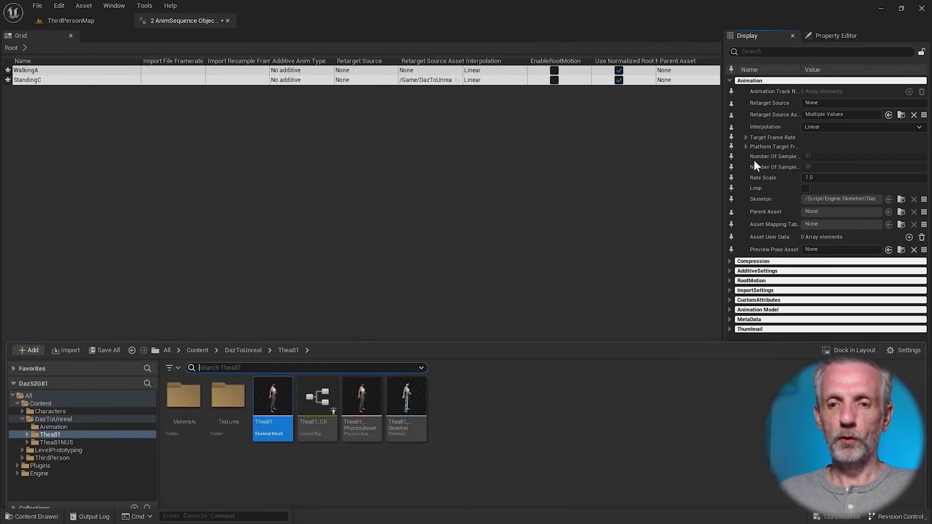
{"action": "mouse_move", "coordinate": [274, 397]}
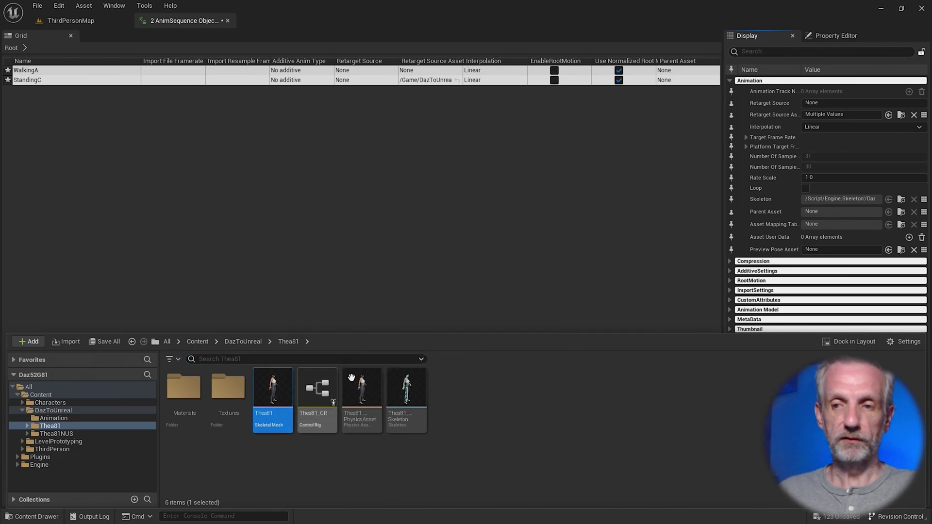
{"action": "left_click", "coordinate": [889, 115]}
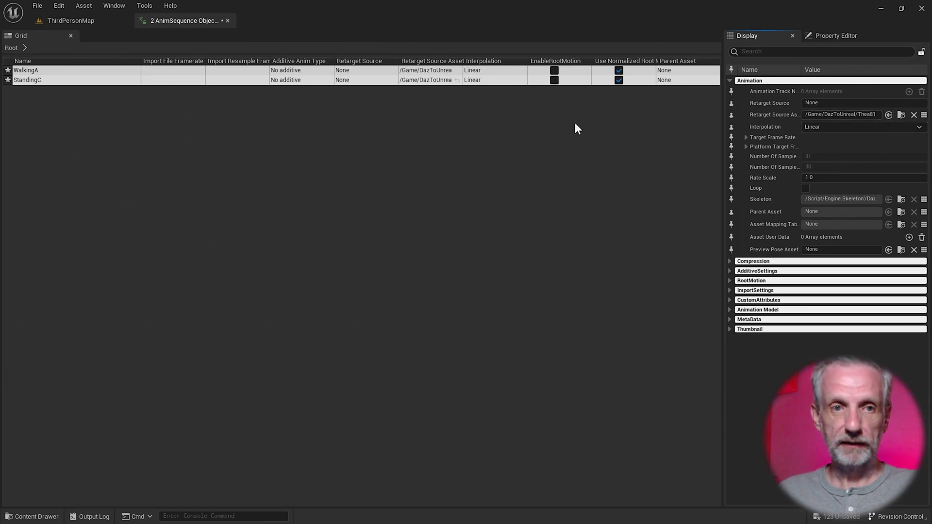
{"action": "key", "text": "ctrl+s"}
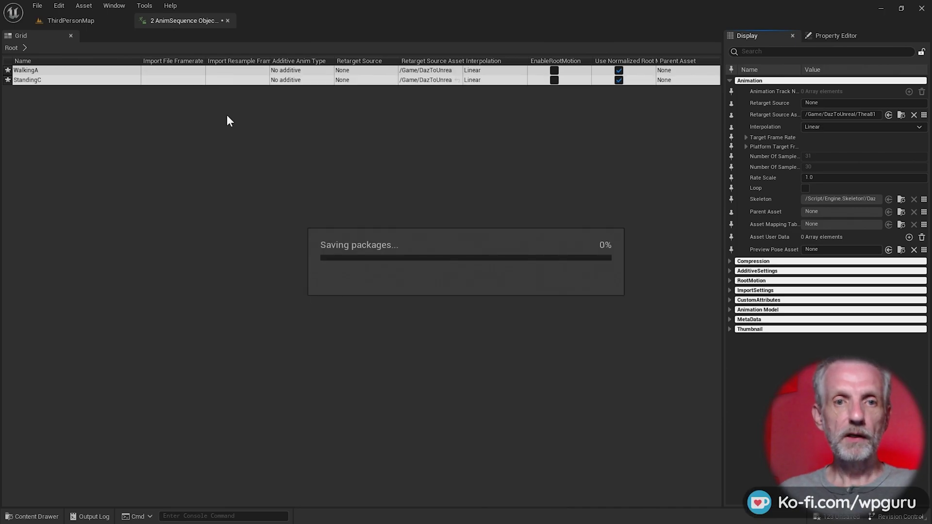
{"action": "left_click", "coordinate": [227, 21]}
Step: Refresh the Thea81NUS character by switching Anim to Play to StandingC and back to WalkingA, and inspect its face in the level
{"action": "right_click_drag", "start_coordinate": [569, 257], "coordinate": [529, 257]}
{"action": "key", "text": "w"}
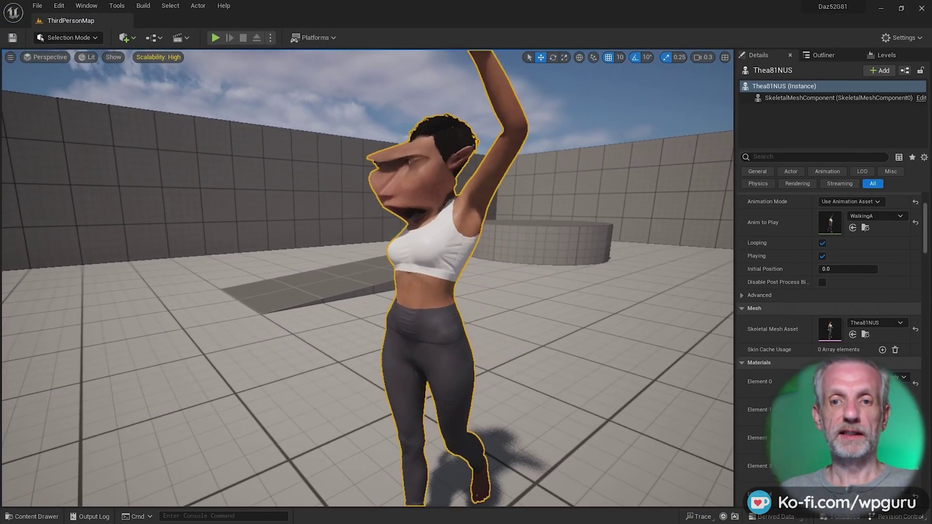
{"action": "left_click", "coordinate": [887, 214]}
{"action": "left_click", "coordinate": [847, 430]}
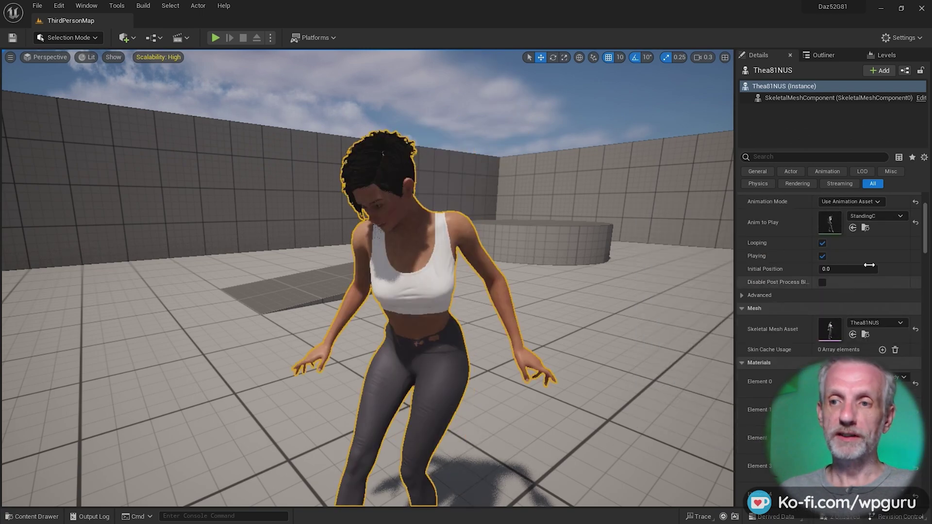
{"action": "left_click", "coordinate": [902, 217]}
{"action": "left_click", "coordinate": [830, 403]}
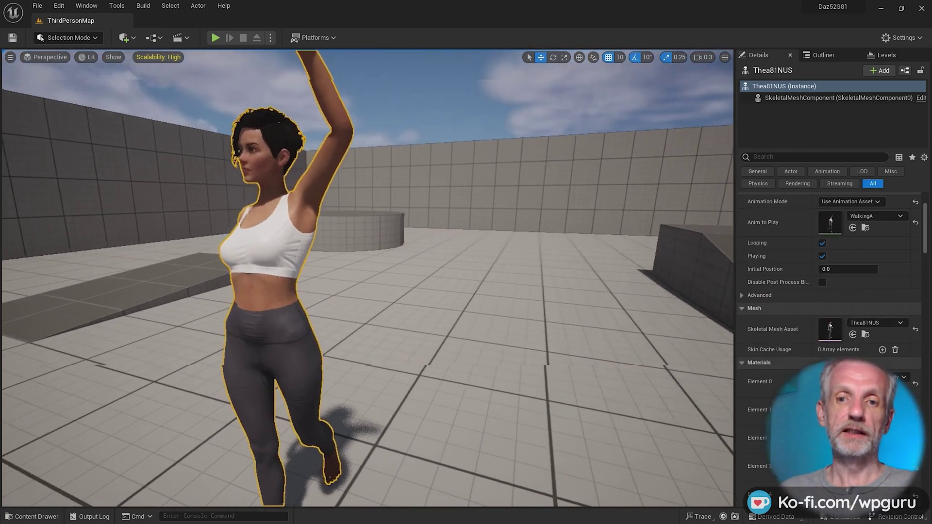
{"action": "right_click_drag", "start_coordinate": [368, 278], "coordinate": [338, 264]}
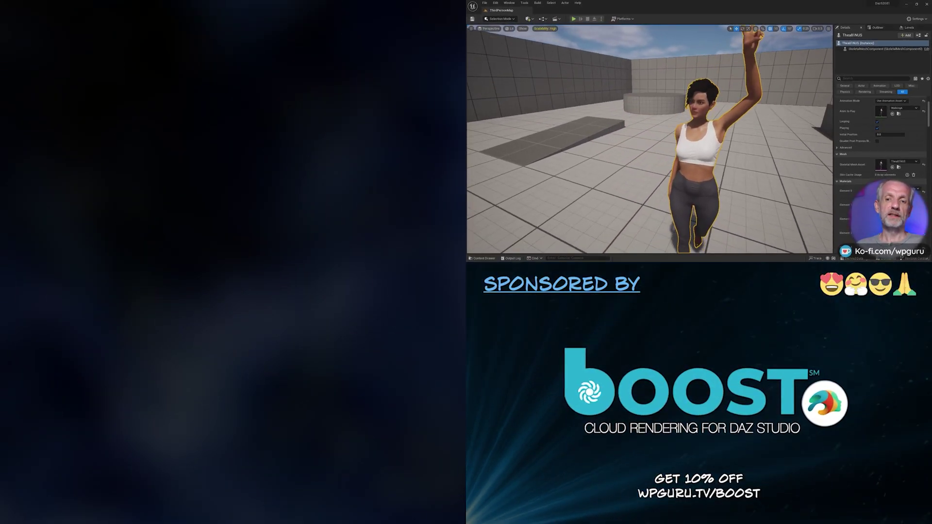
{"action": "mouse_move", "coordinate": [635, 132]}
{"action": "right_mouse_down"}
{"action": "mouse_move", "coordinate": [679, 130]}
{"action": "mouse_move", "coordinate": [650, 130]}
{"action": "right_mouse_up"}
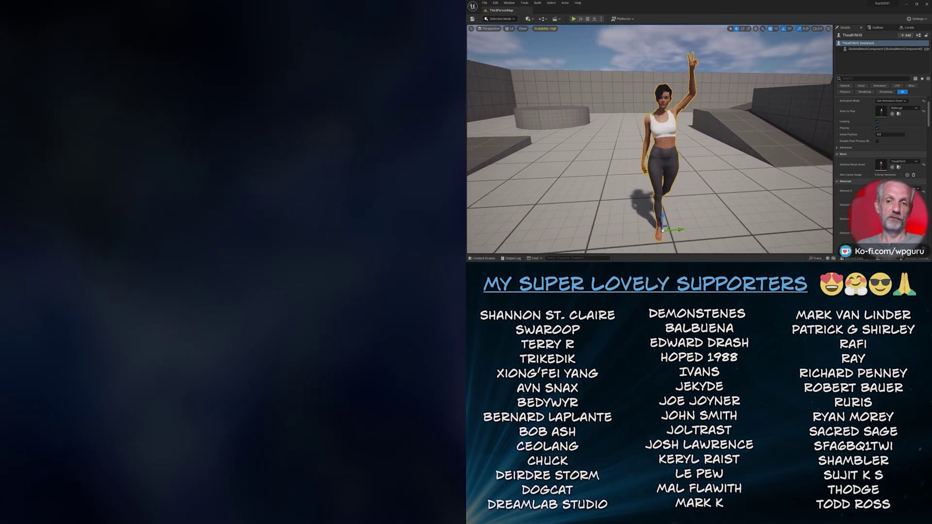